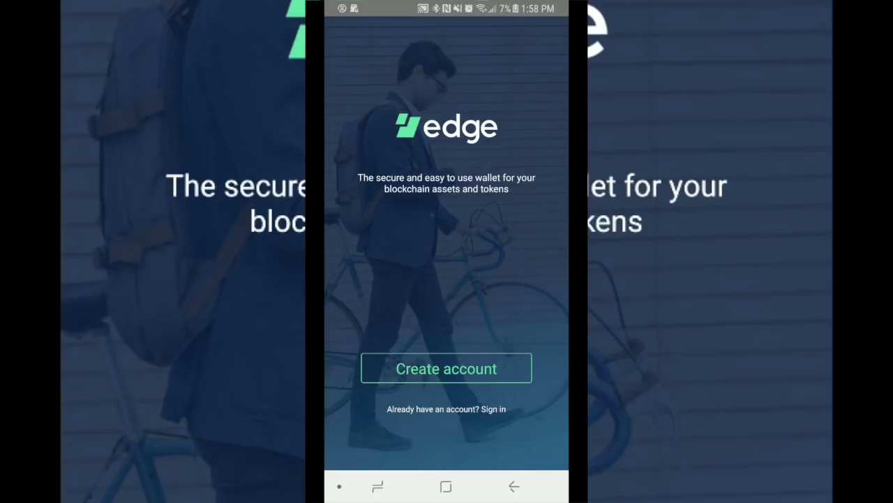
- Start creating a new Edge account and move past the intro to username entry
left_click(472, 370)
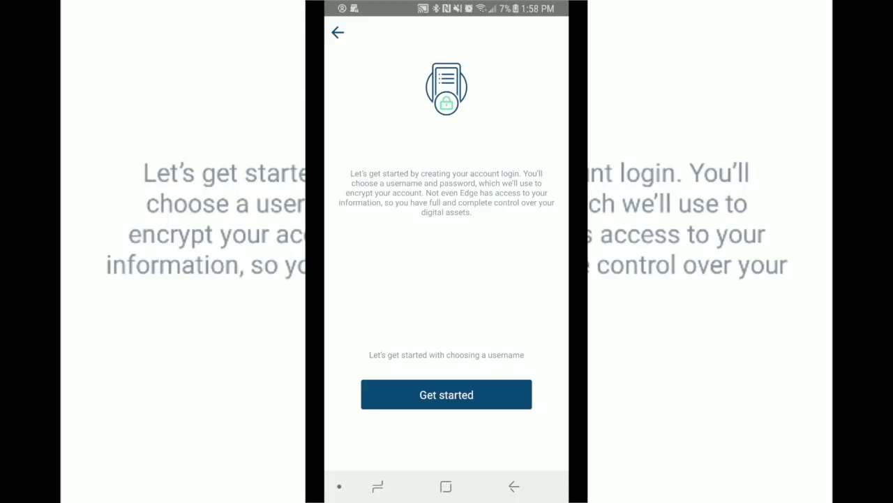
left_click(467, 401)
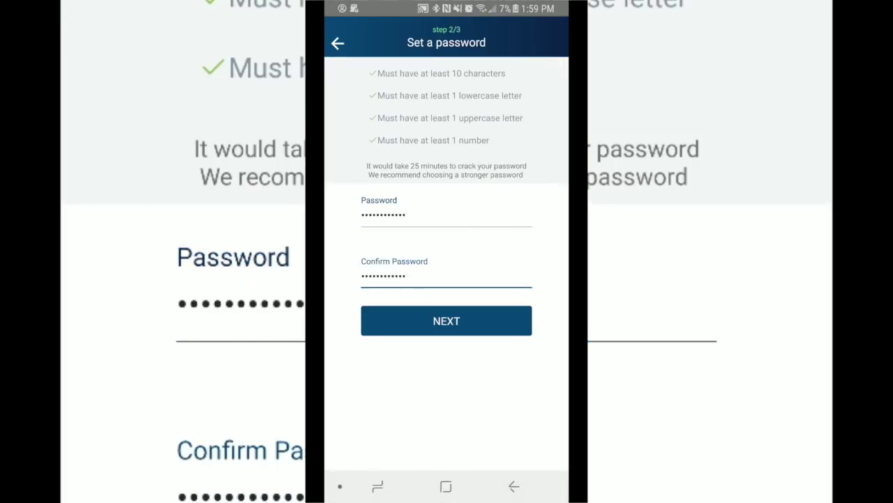
- Accept the confirmed password and continue to PIN setup
left_click(490, 319)
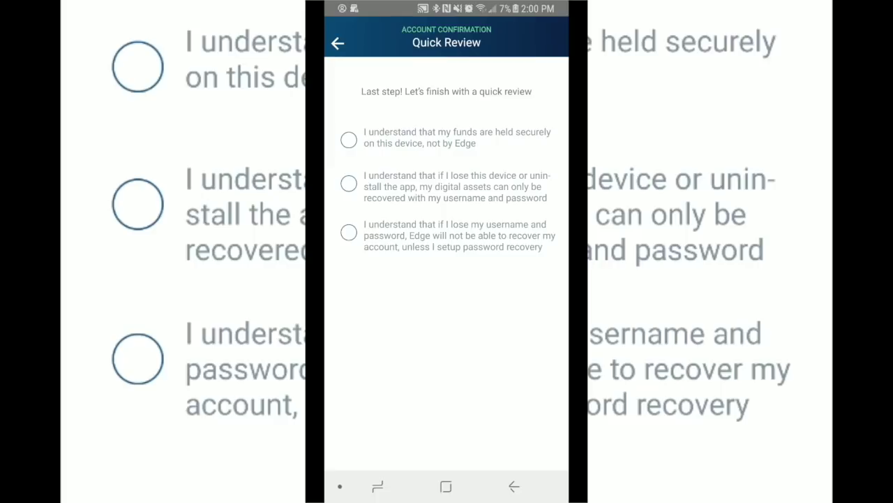
- Accept all three Quick Review statements, finish the account, and allow contacts access
left_click(349, 139)
left_click(349, 184)
left_click(349, 232)
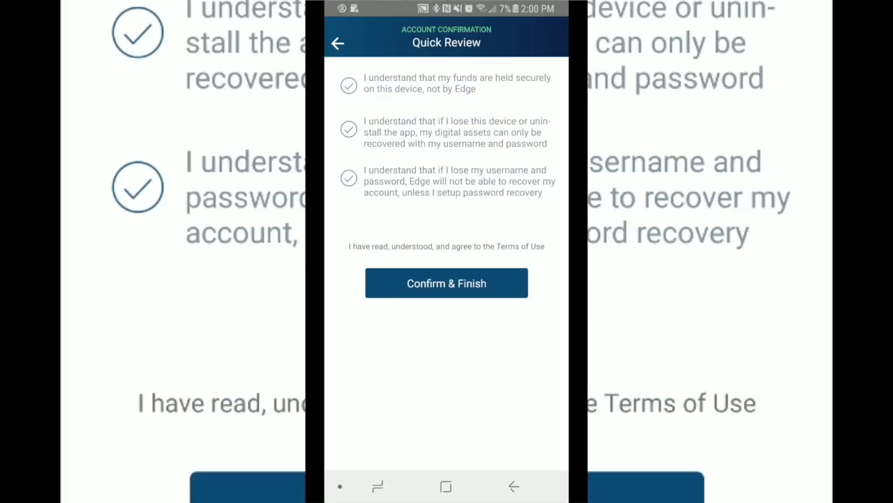
left_click(498, 286)
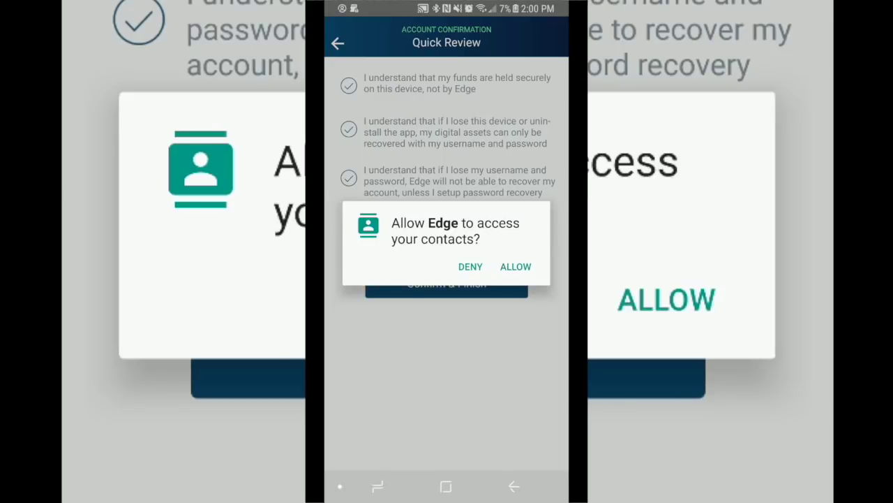
left_click(516, 266)
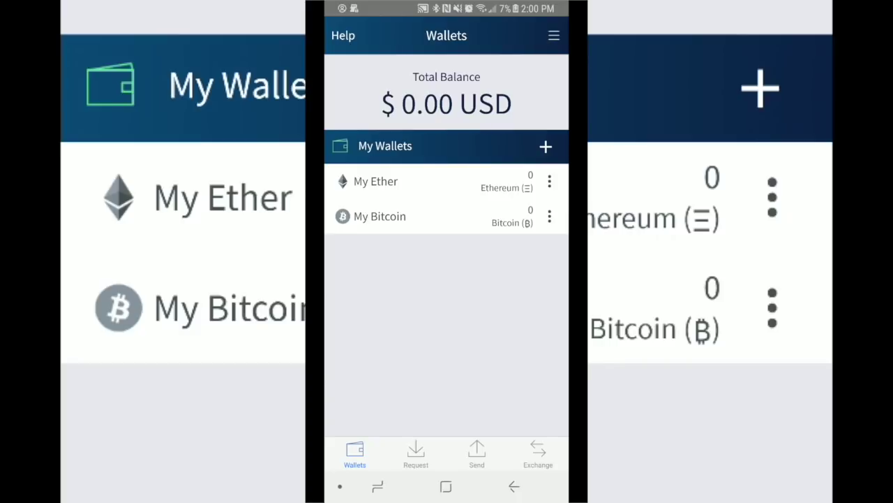
- Create a USD-priced Dash wallet named 'My Dash 1234' and check it from the wallets list
left_click(545, 146)
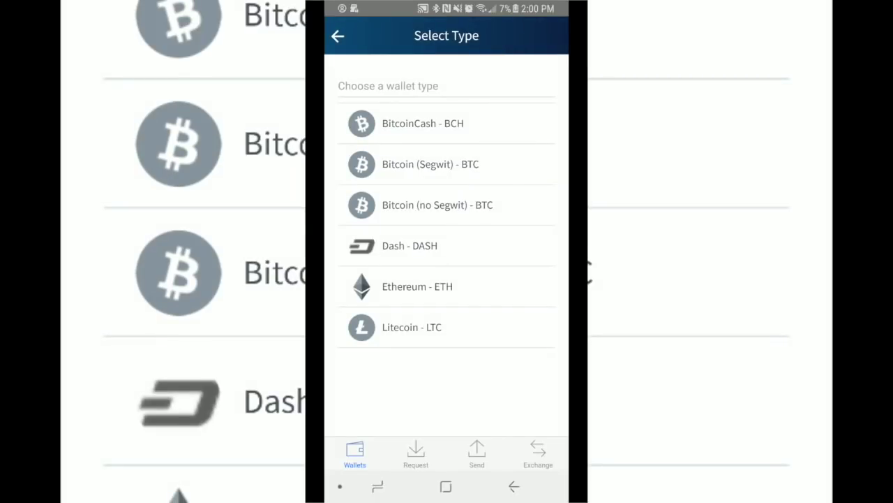
left_click(430, 249)
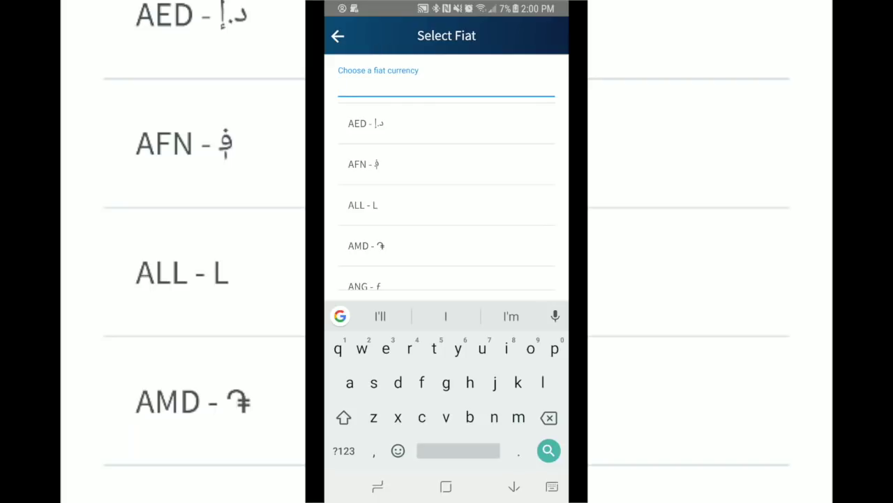
type("usd")
left_click(433, 123)
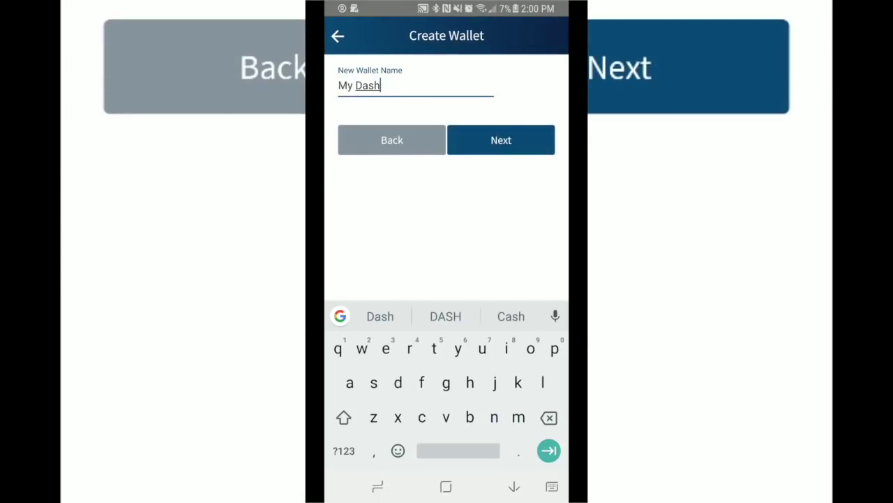
left_click(343, 450)
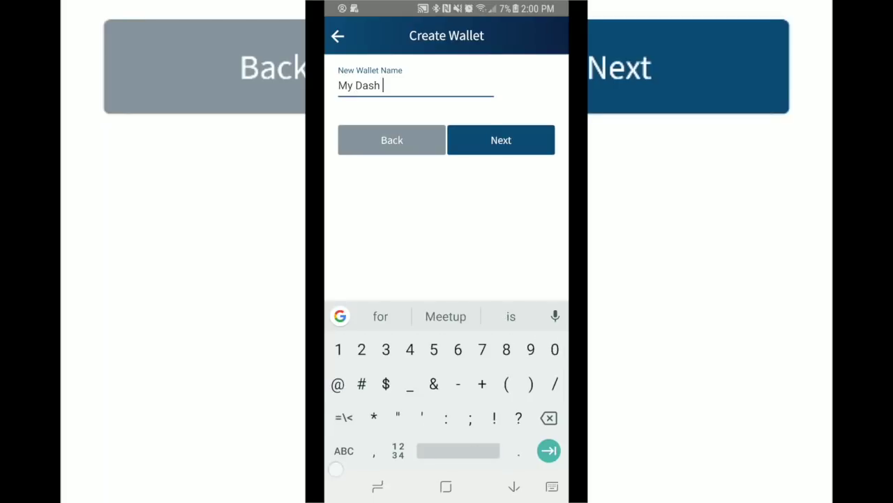
type("1234")
left_click(535, 137)
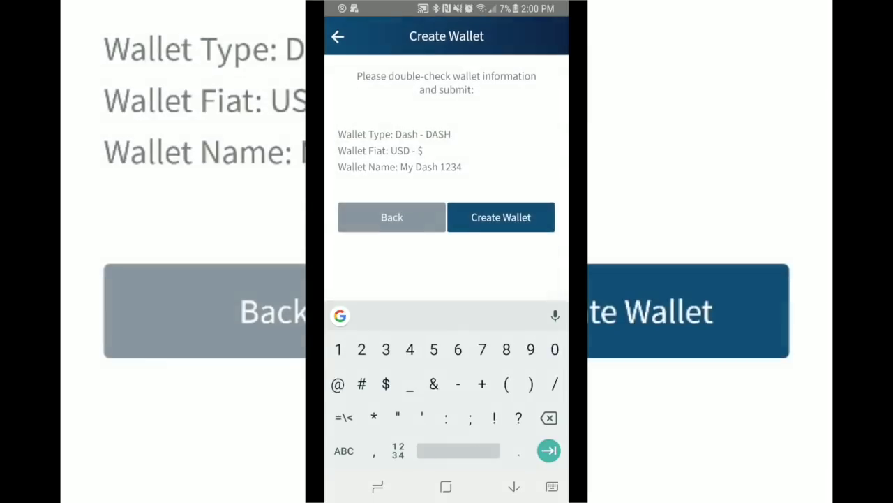
left_click(501, 217)
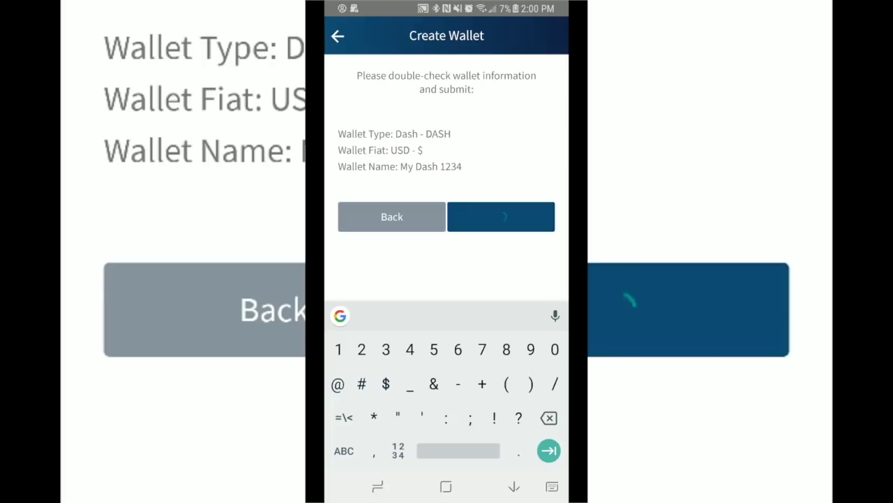
left_click(447, 255)
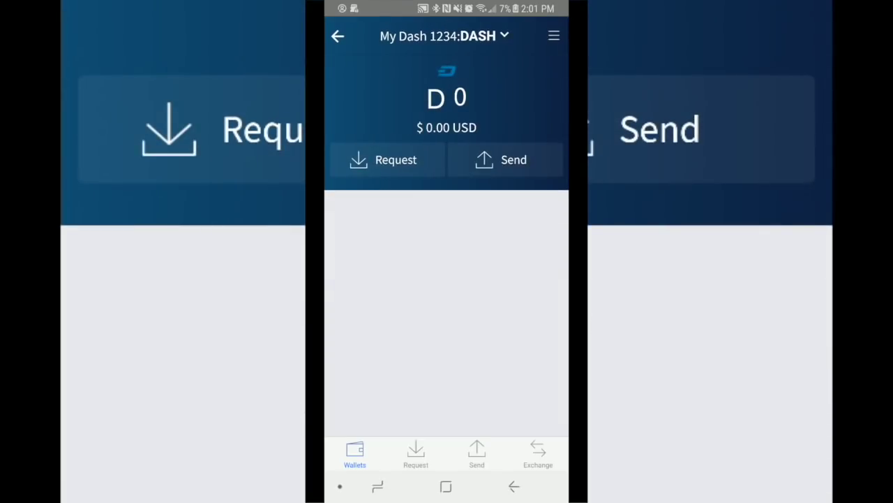
left_click(513, 487)
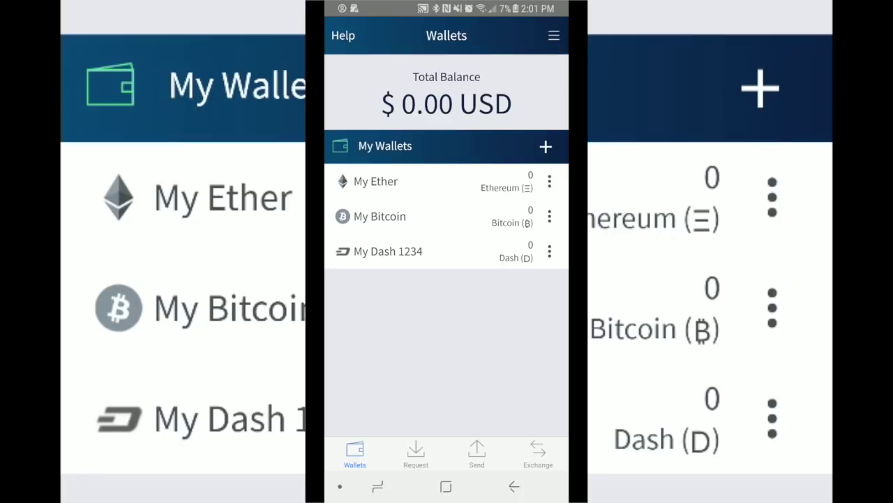
left_click(549, 181)
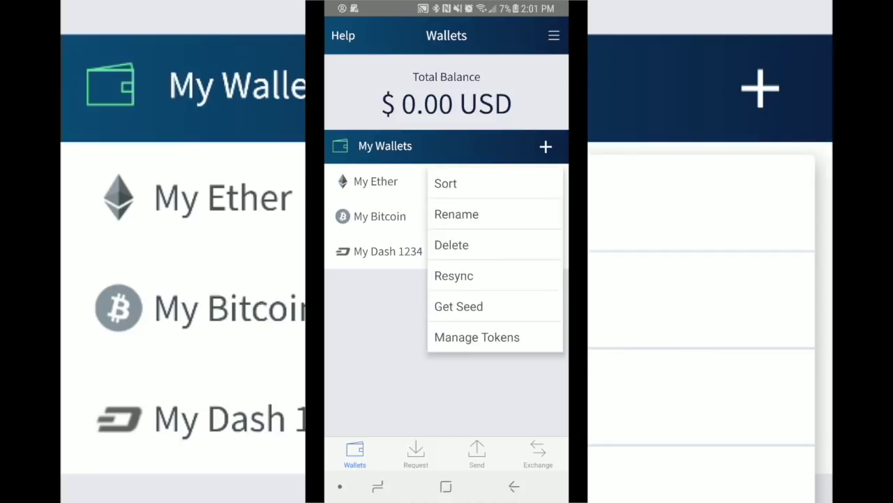
left_click(459, 306)
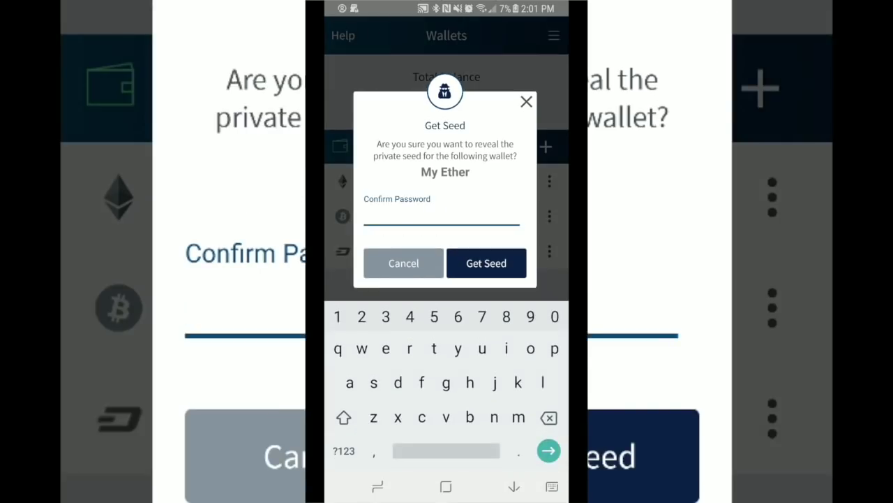
left_click(486, 263)
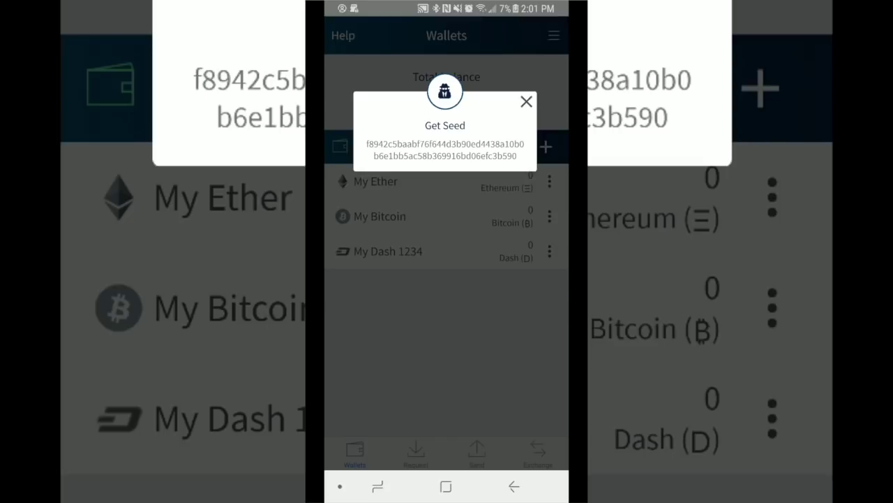
left_click(526, 101)
left_click(550, 216)
left_click(489, 346)
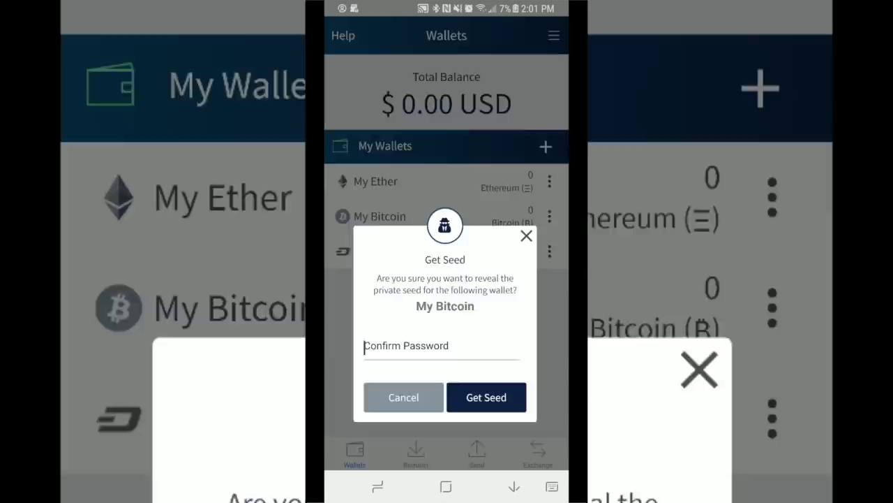
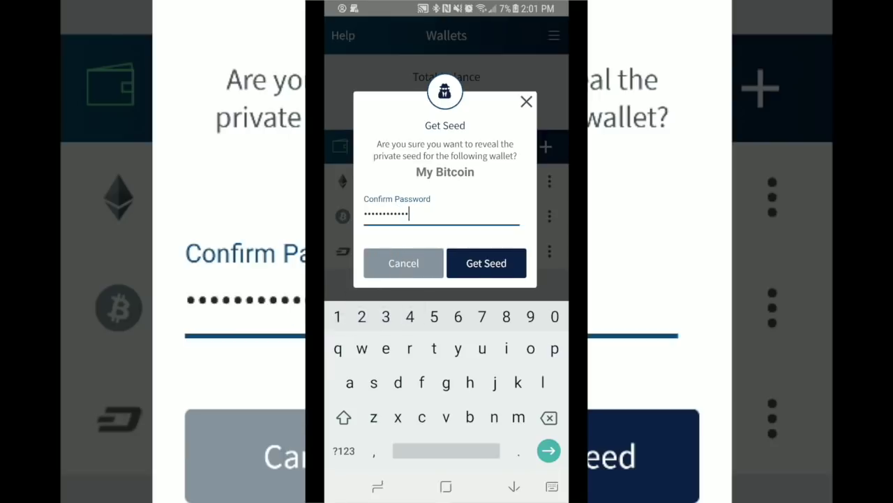
left_click(487, 263)
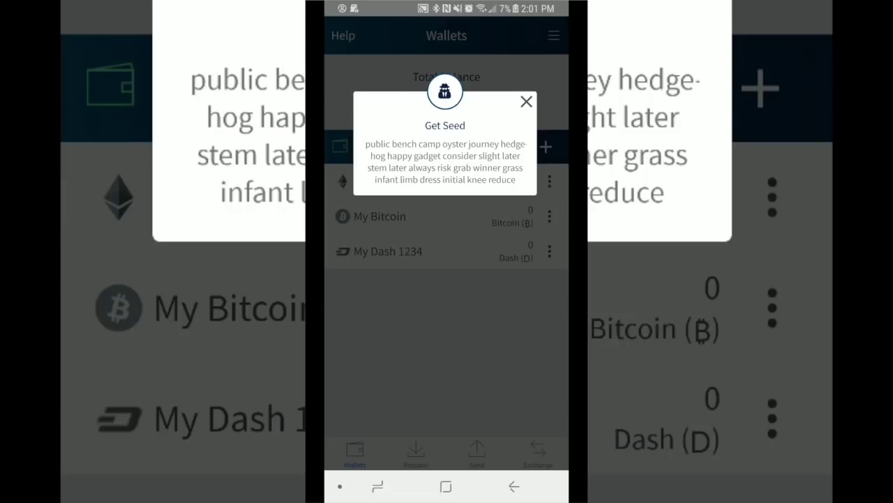
left_click(526, 101)
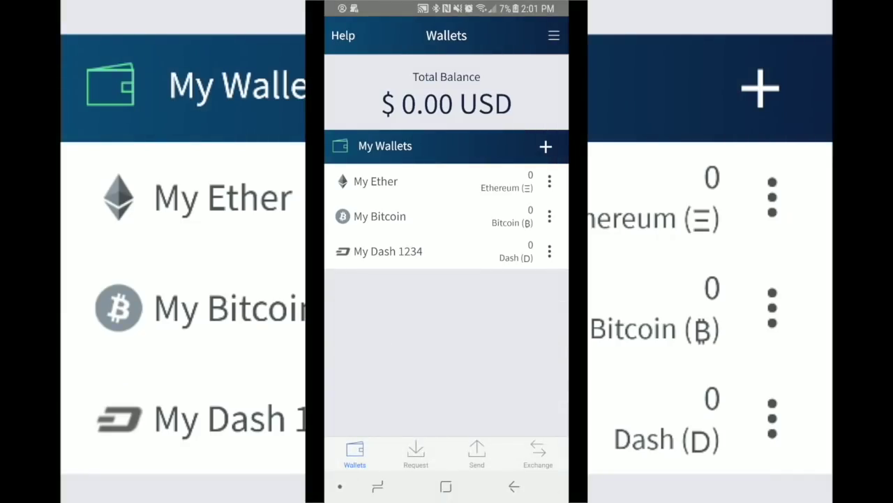
left_click(553, 35)
- Unlock account settings, answer the 'favorite animal' recovery question without submitting, and back out
left_click(445, 451)
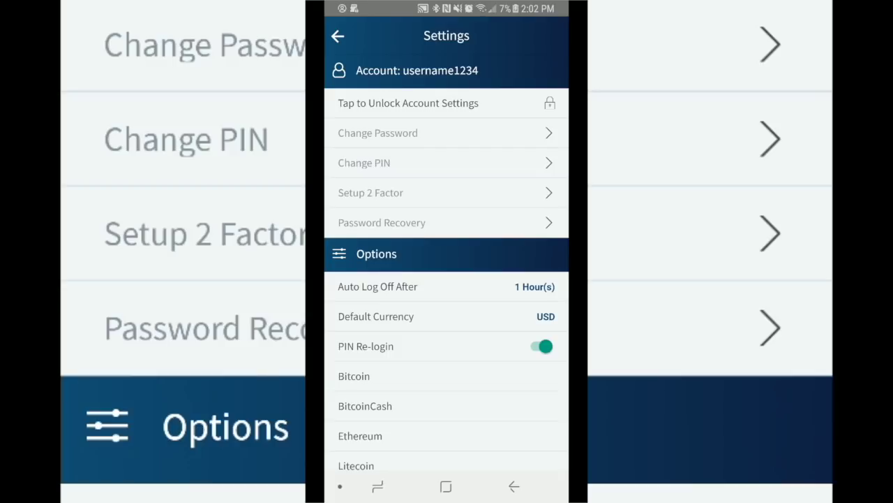
left_click(408, 103)
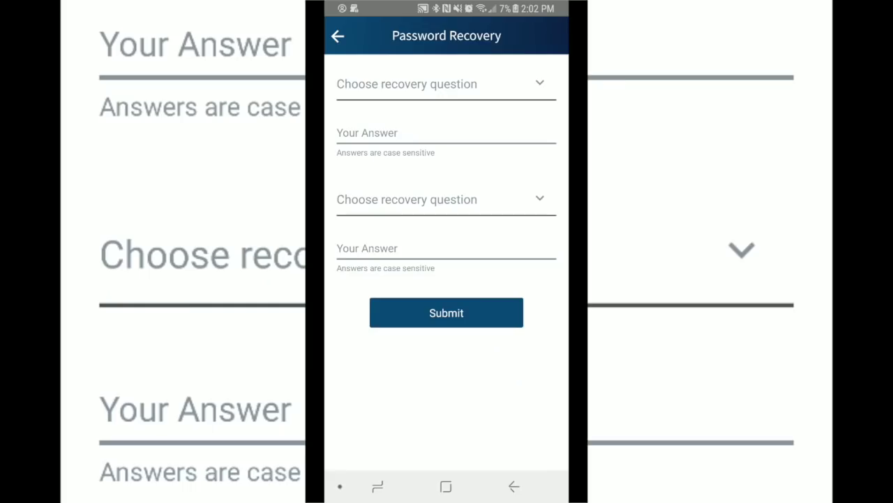
left_click(356, 83)
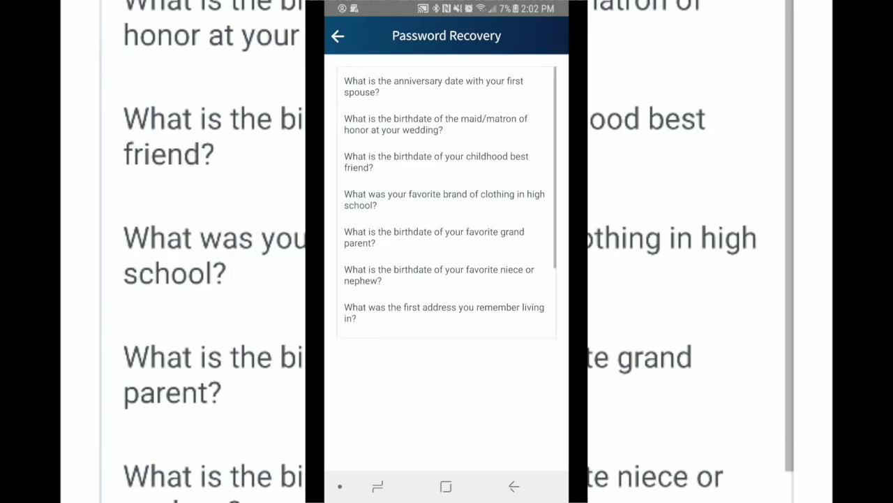
scroll(446, 210, "down", 3)
scroll(446, 209, "down", 5)
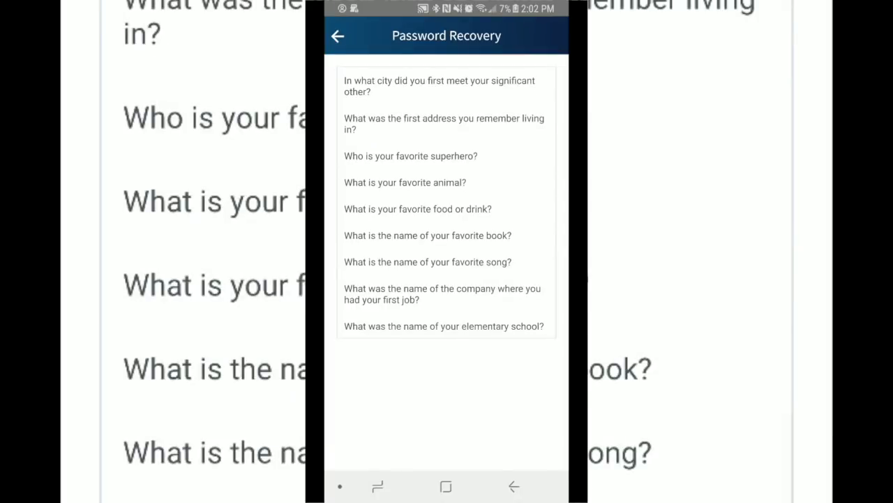
left_click(405, 182)
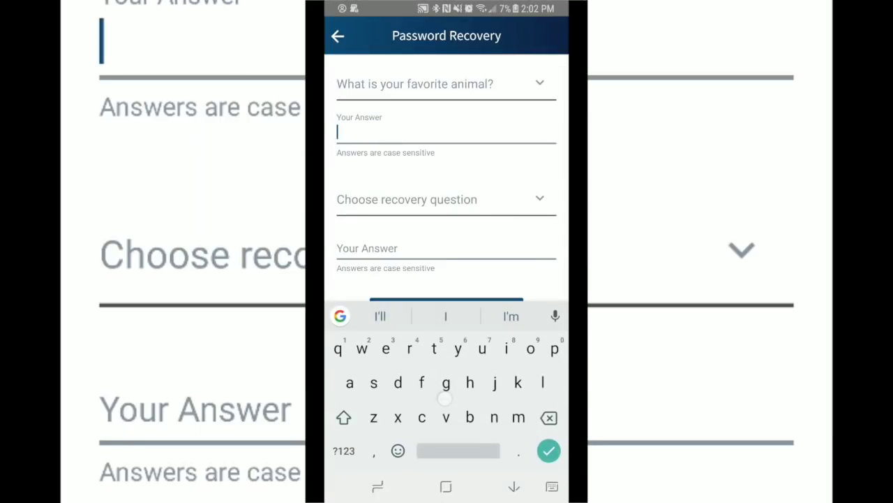
left_click(514, 487)
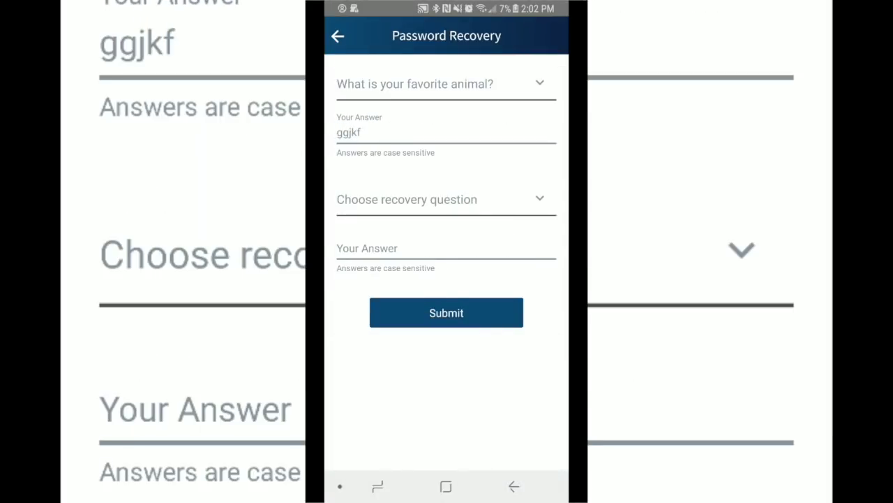
left_click(513, 486)
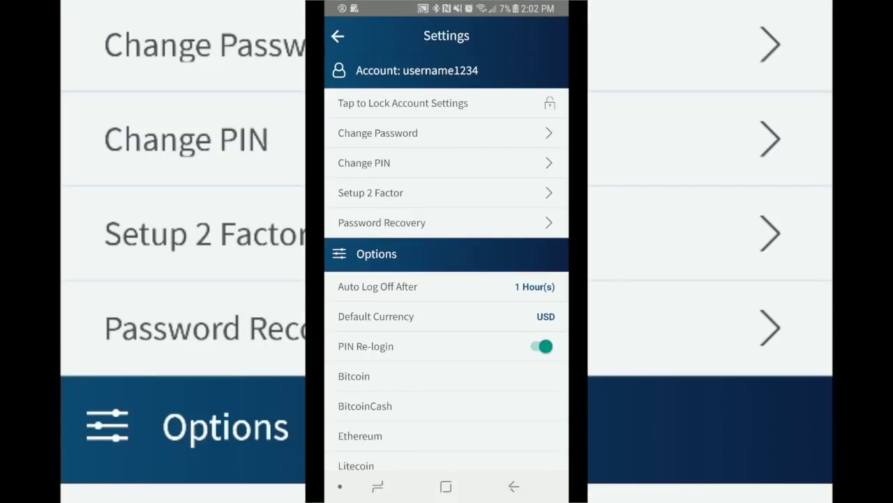
left_click(513, 487)
- Enable the Augur (REP) token on the My Ether wallet and save
left_click(550, 181)
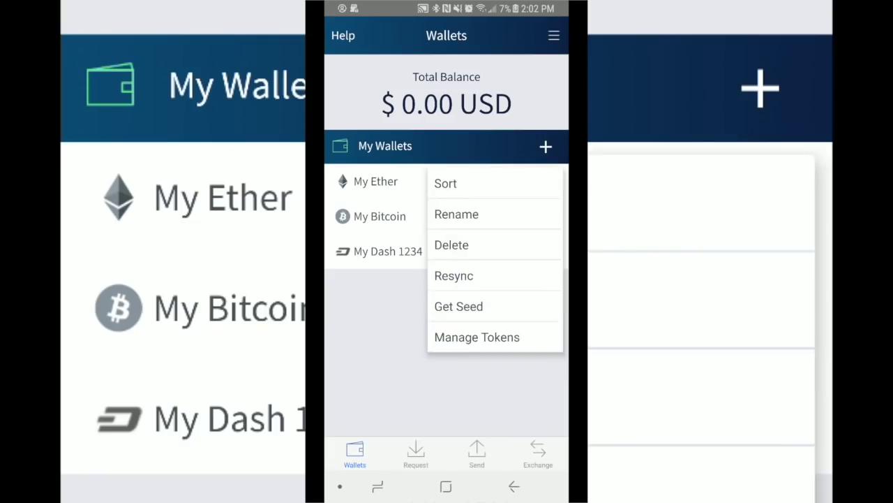
left_click(516, 340)
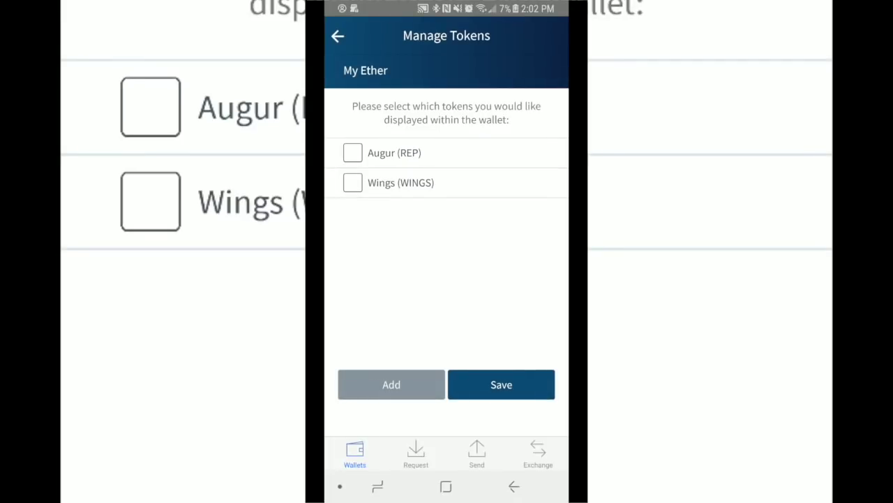
left_click(353, 152)
left_click(500, 390)
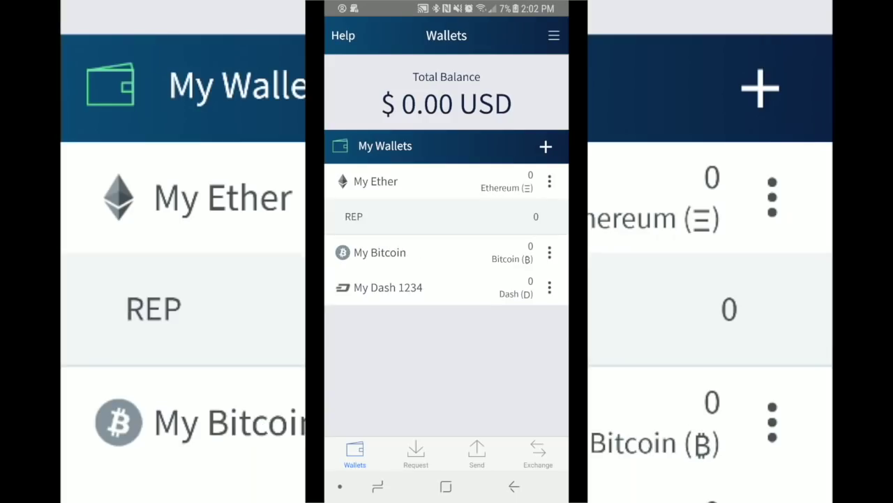
- Return to My Ether's Manage Tokens and begin a custom token entry
left_click(549, 181)
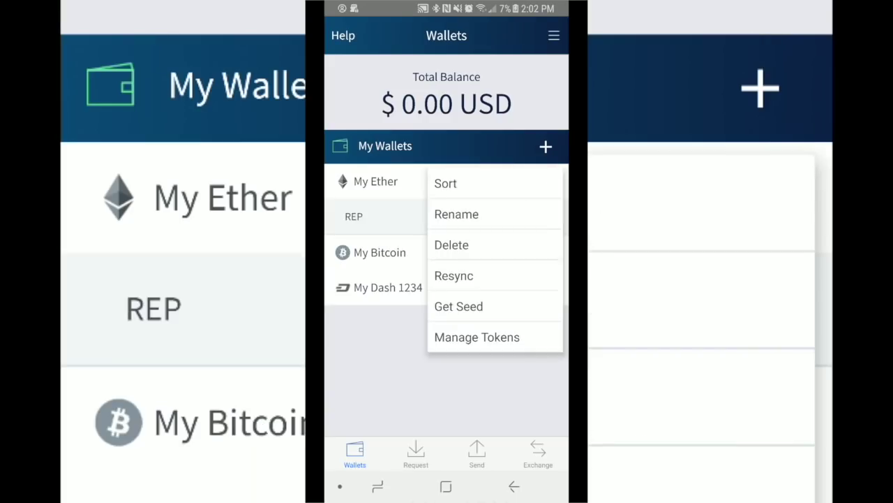
left_click(511, 339)
left_click(411, 391)
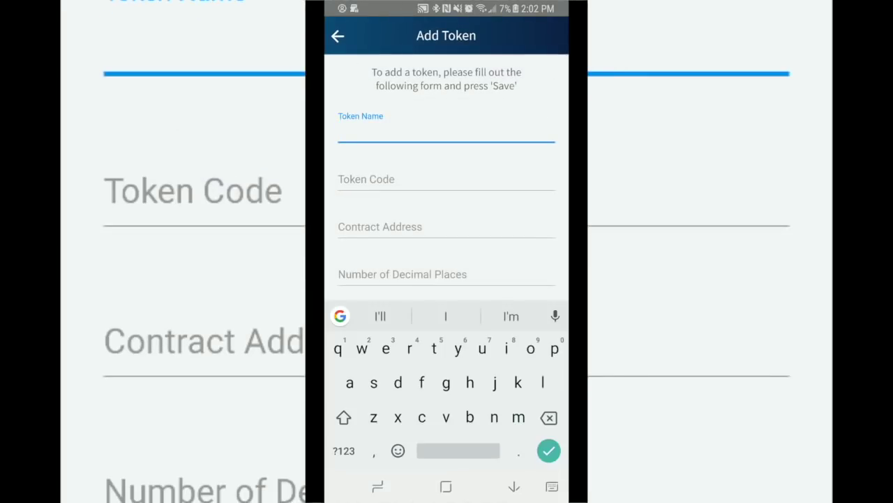
- Add custom token 'Social Points' (SPT) with its contract address and 8 decimals to My Ether
type("Social Points")
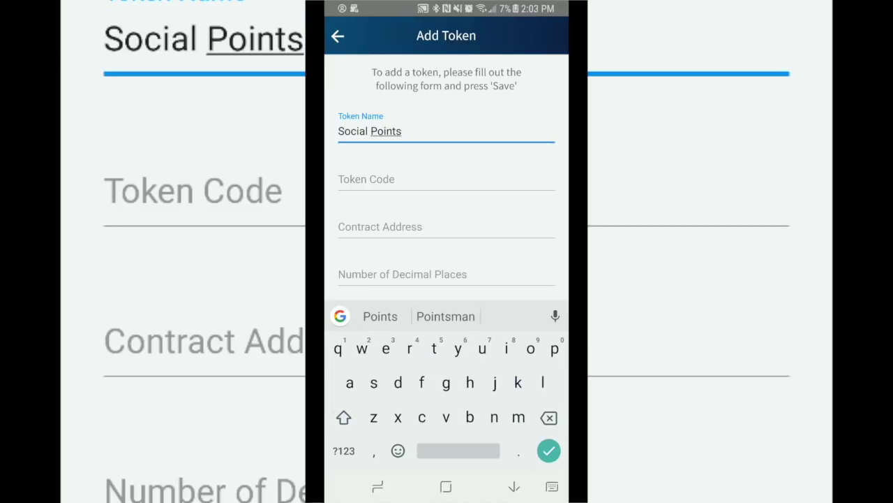
left_click(446, 178)
type("SPT")
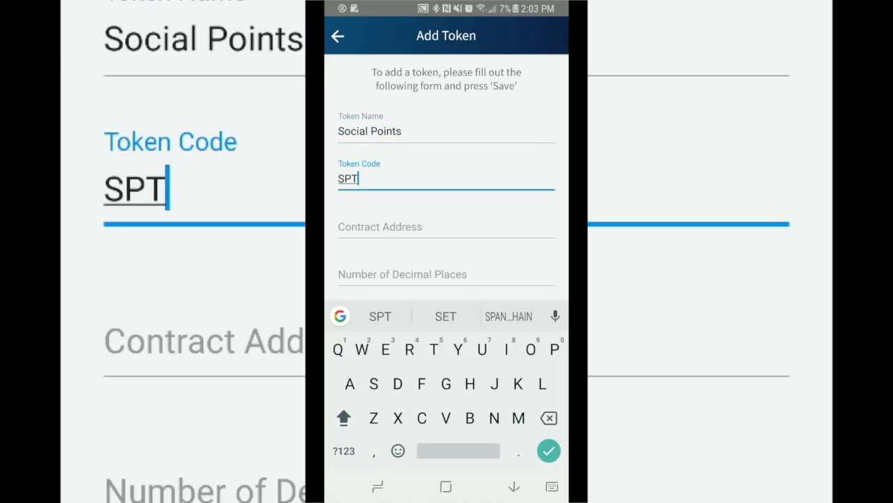
left_click(380, 226)
type("8e419014BFad10015E22CE65498DbE93B5E")
left_click(403, 274)
type("8")
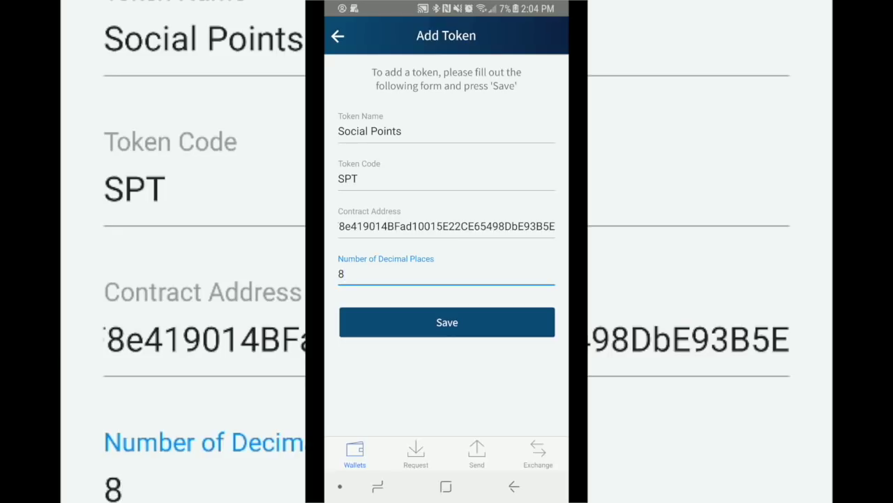
left_click(504, 326)
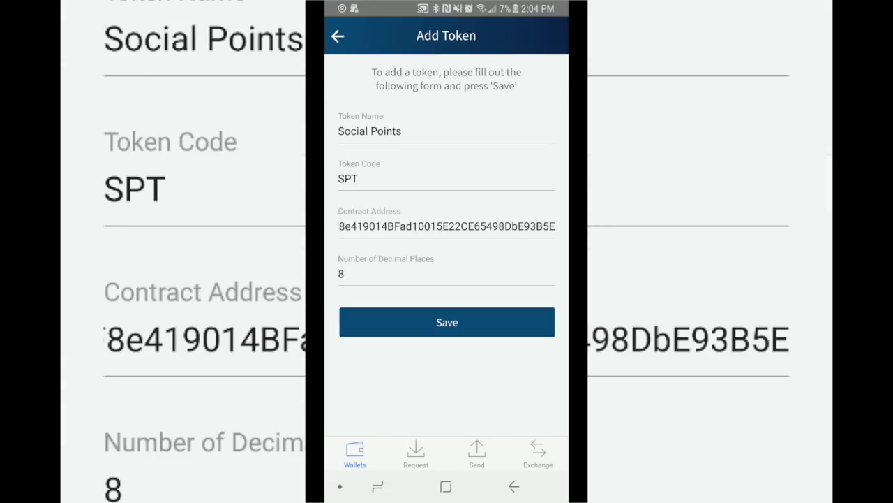
left_click(513, 381)
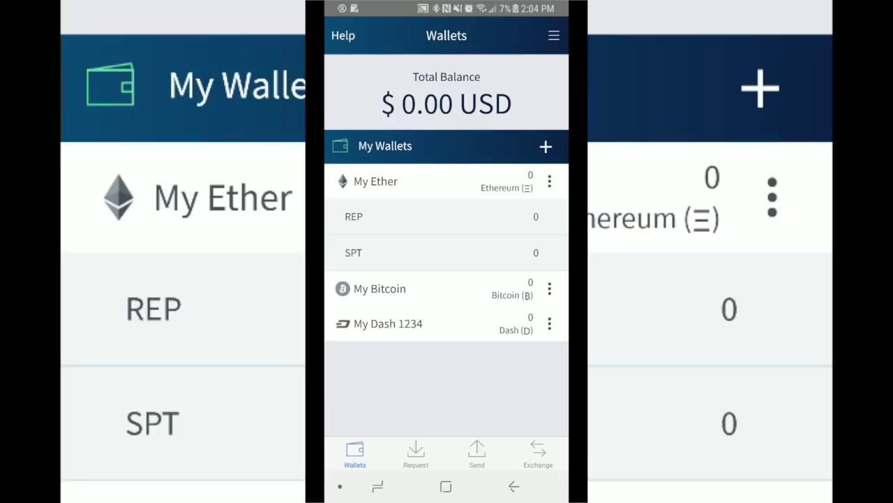
- Show SPT's receiving QR code and address, then go to the Exchange screen
left_click(353, 252)
left_click(339, 154)
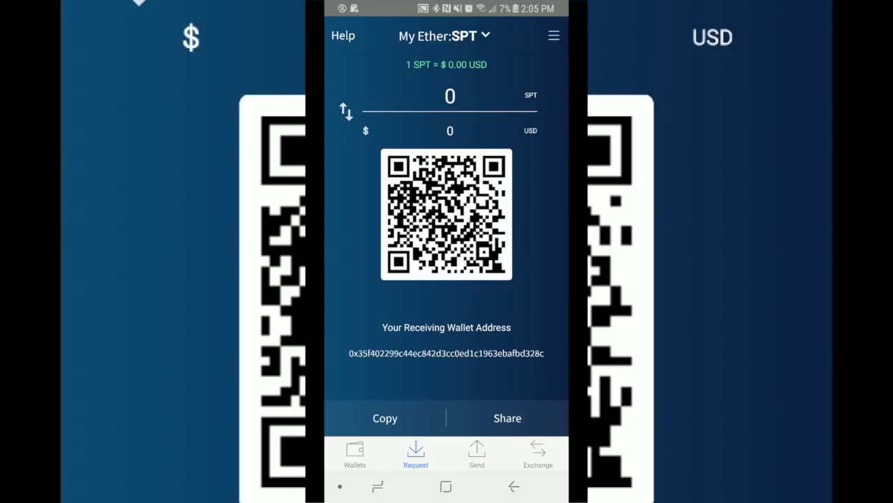
left_click(355, 454)
left_click(538, 454)
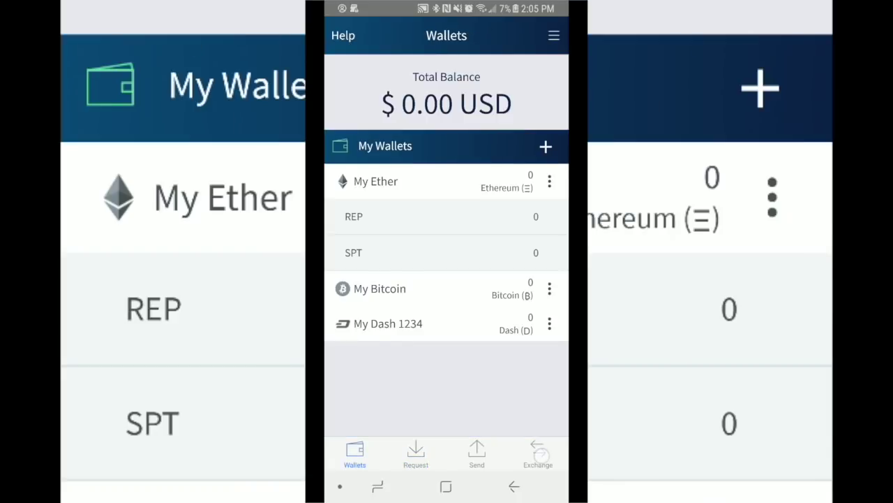
- Pair My Dash 1234 as source with My Bitcoin as receiving wallet, replacing an initial Ether-to-Dash choice
left_click(532, 103)
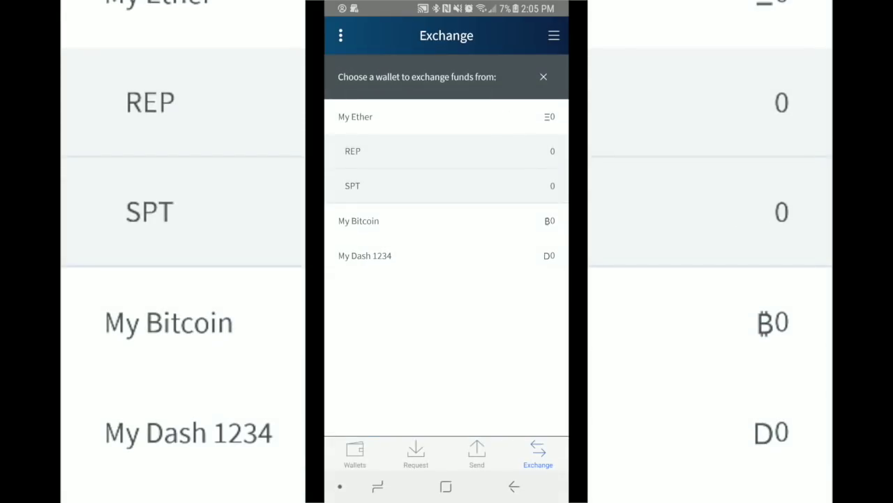
left_click(355, 117)
left_click(501, 258)
left_click(444, 252)
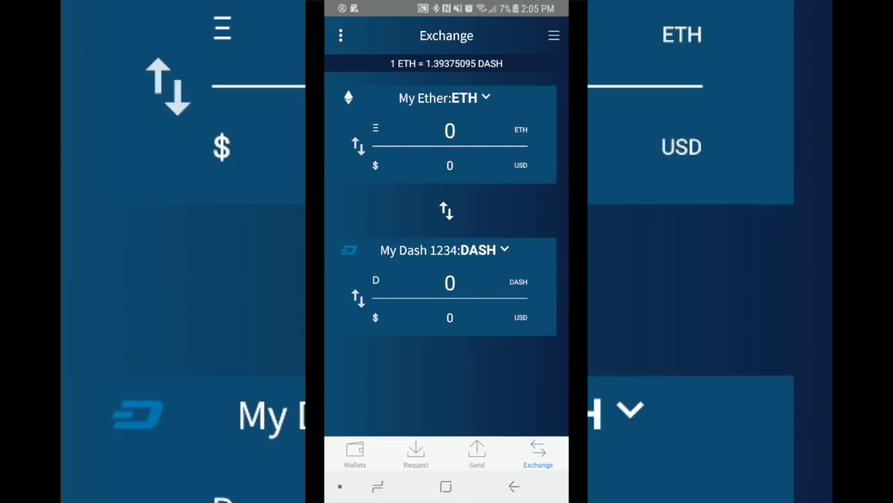
left_click(486, 98)
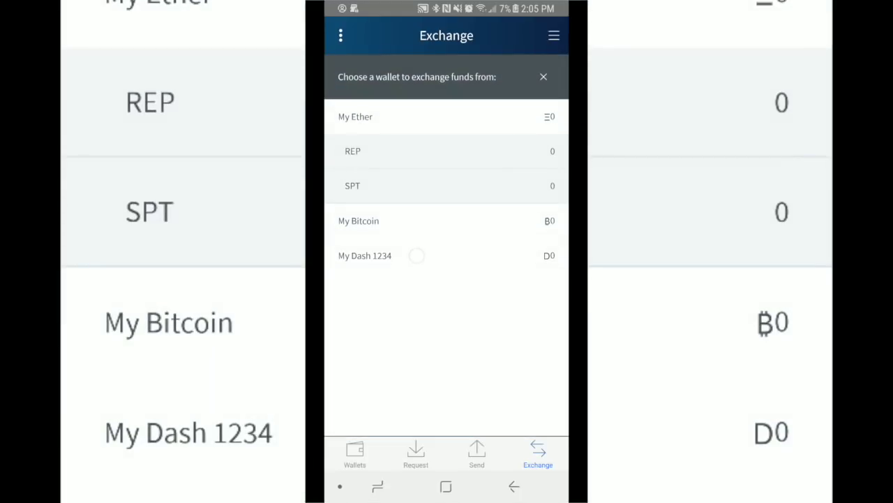
left_click(365, 255)
left_click(456, 251)
left_click(459, 220)
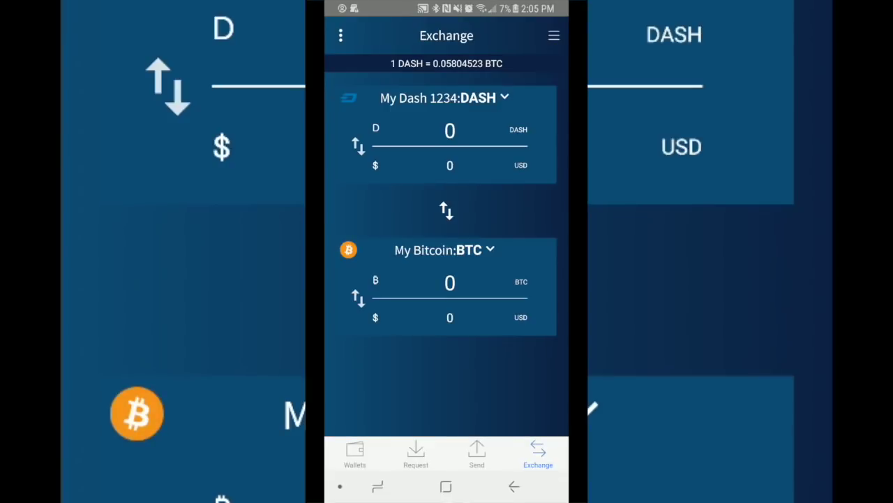